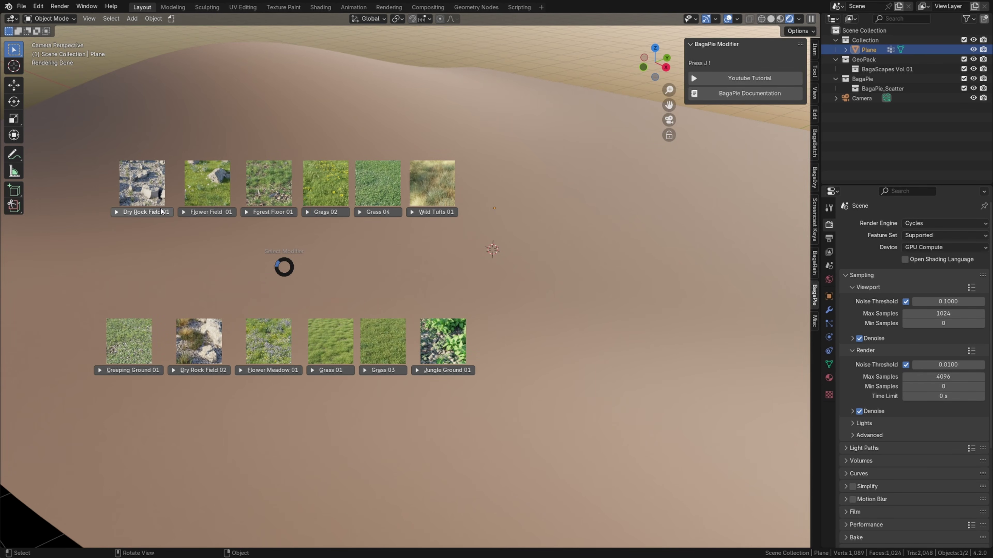
- Scatter the Dry Rock Field 01 preset on the plane, and replace it with Forest Floor 01 from BagaScapes Vol 01
left_click(288, 270)
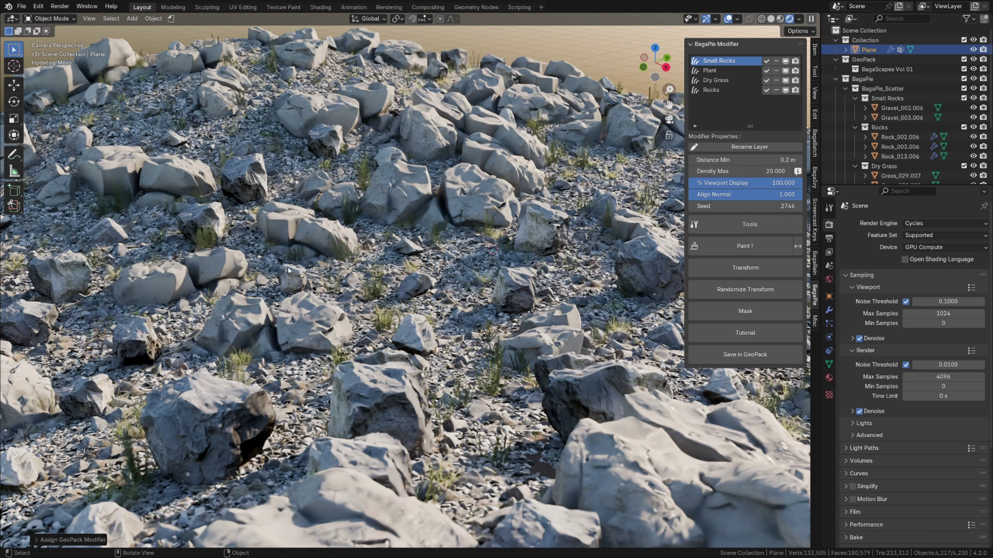
key("j")
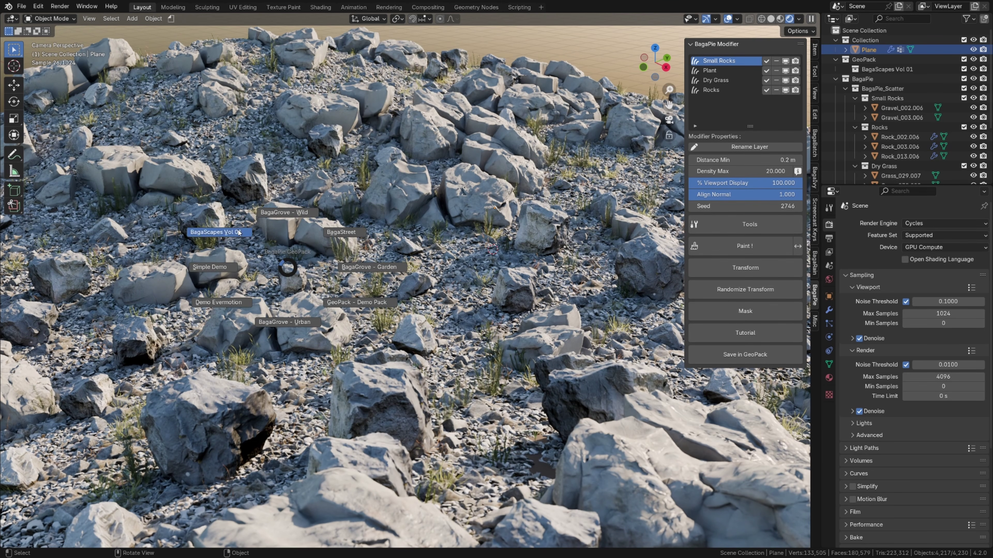
left_click(237, 230)
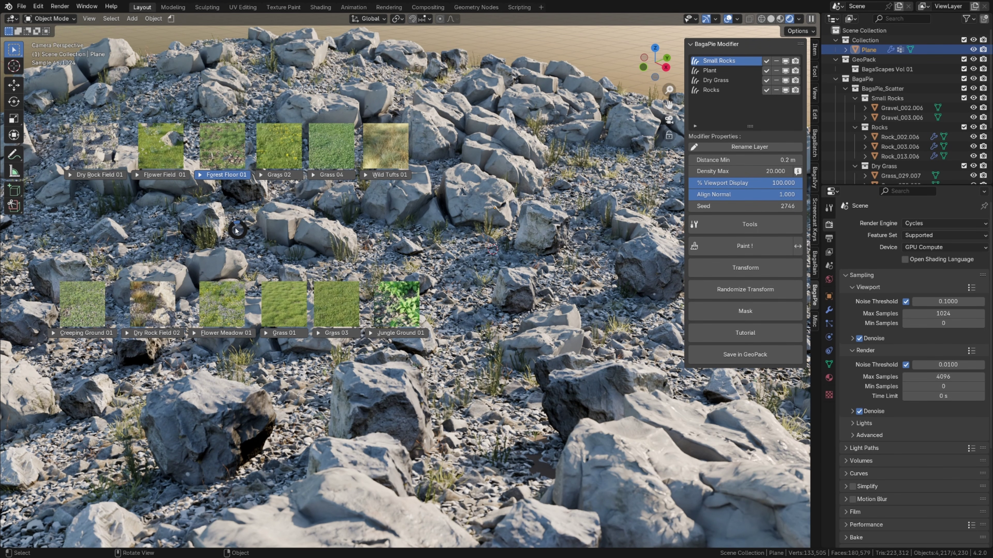
left_click(236, 230)
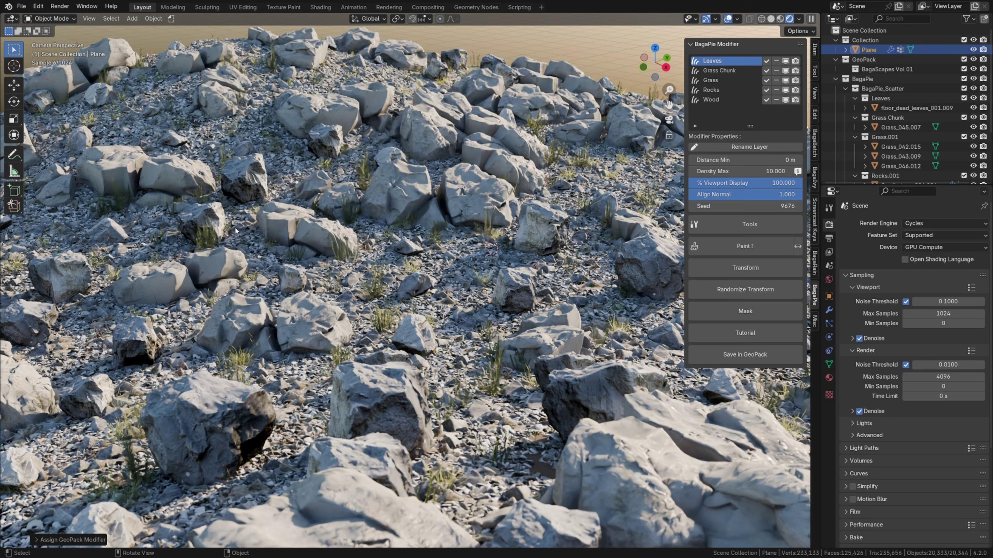
- Replace the plane's scatter with the Jungle Ground 01 preset from the BagaScapes Vol 01 pack
key("shift+j")
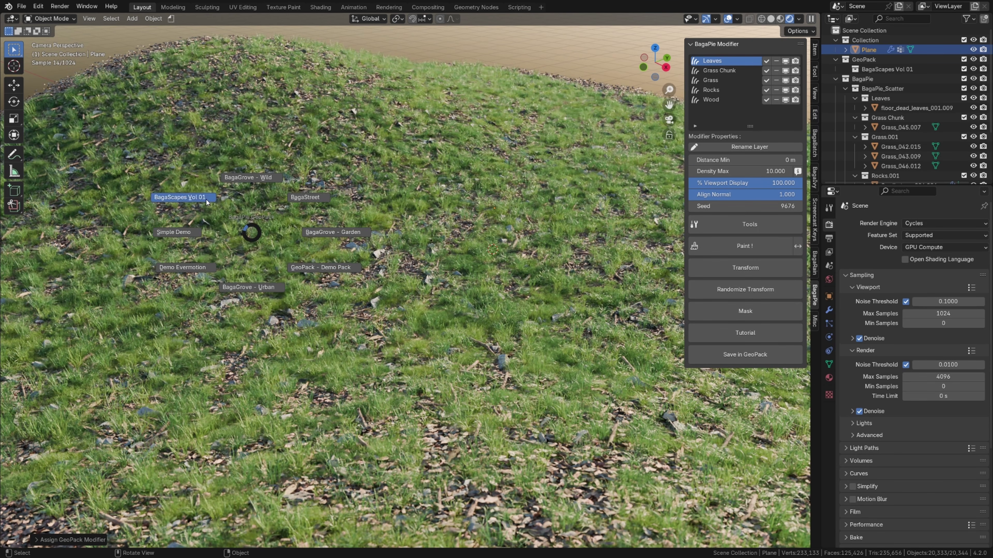
left_click(205, 197)
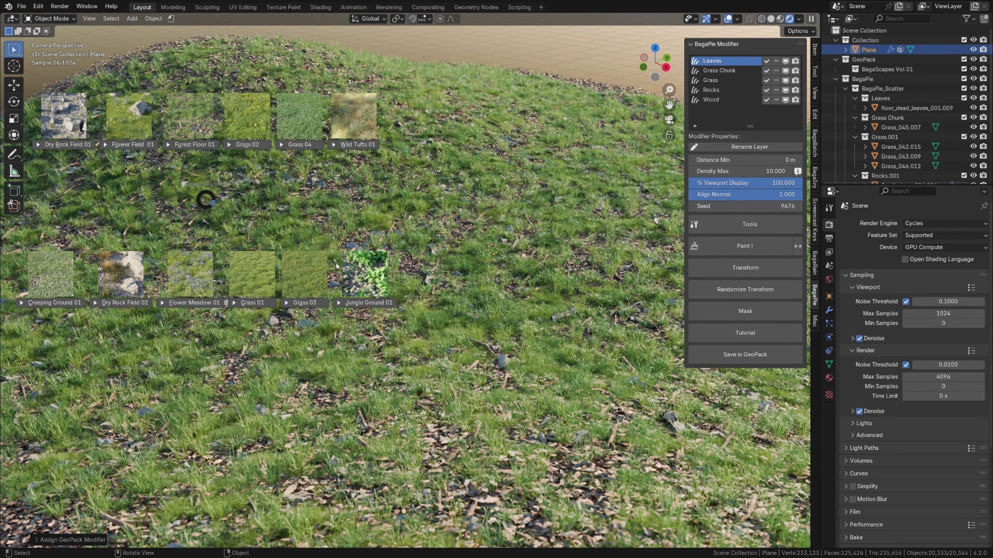
left_click(366, 303)
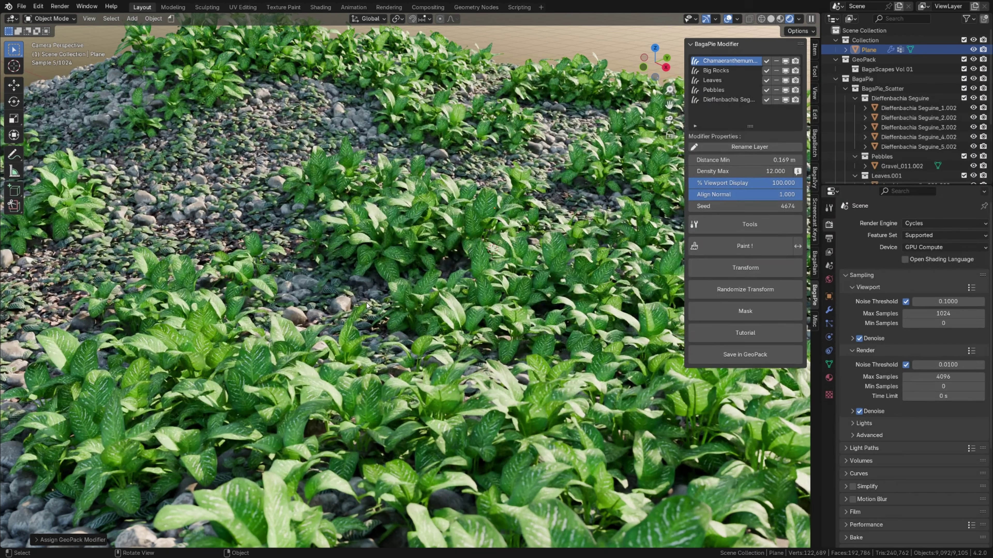
- Replace the plane's scatter with the Flower Meadow 01 preset from the BagaScapes Vol 01 pack
key("shift+j")
left_click(305, 270)
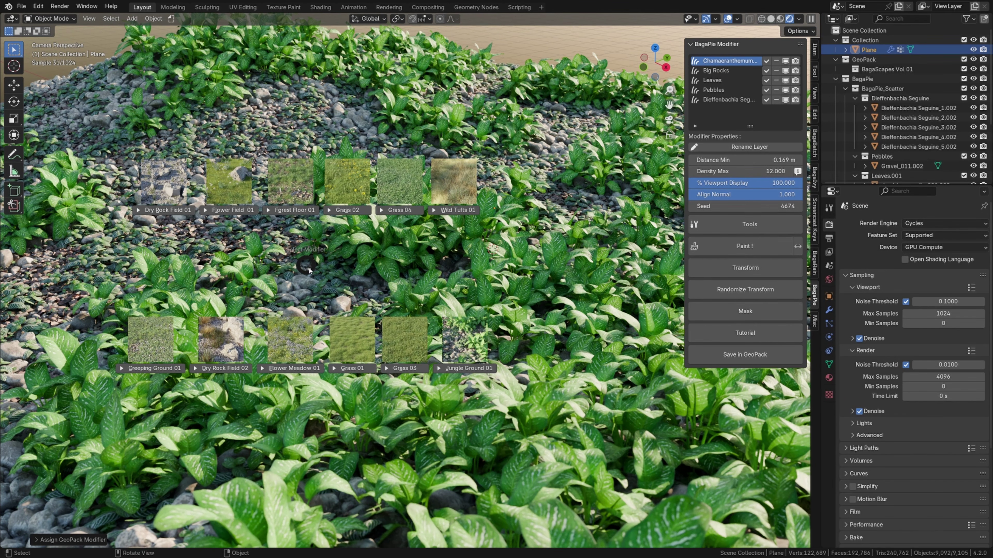
left_click(297, 372)
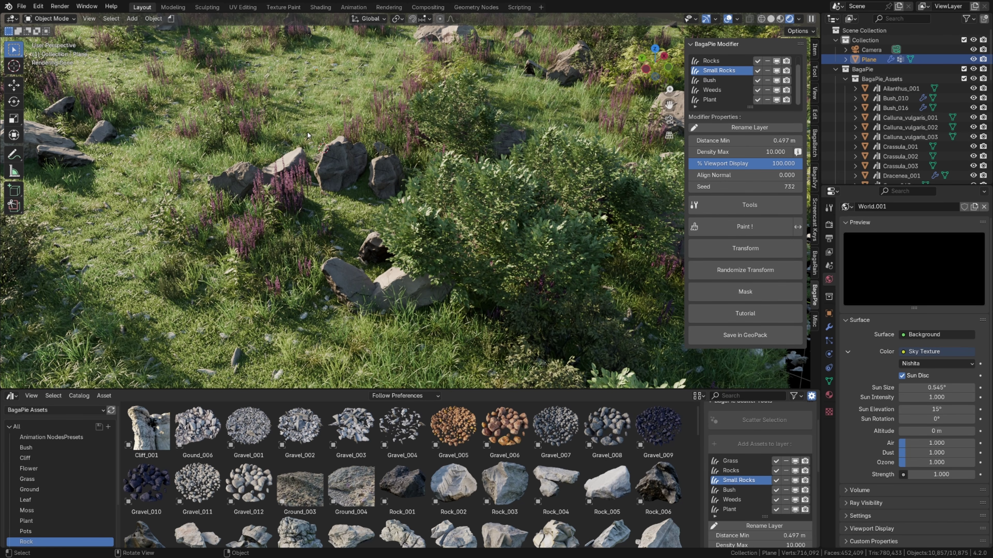
- Review the installed GeoPacks in the BagaPie add-on preferences, including the contents of the Simple Demo pack
key("Home")
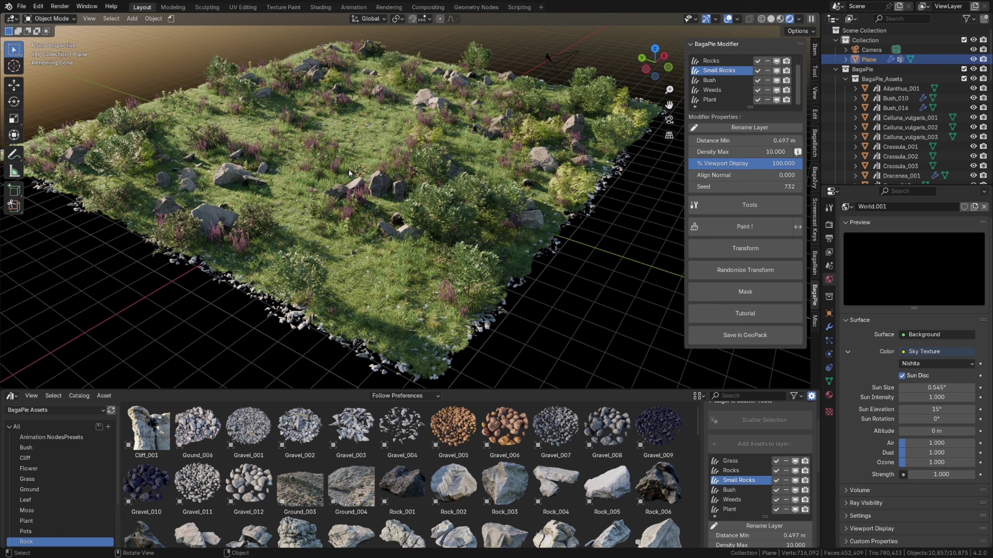
scroll(348, 170, "up", 8)
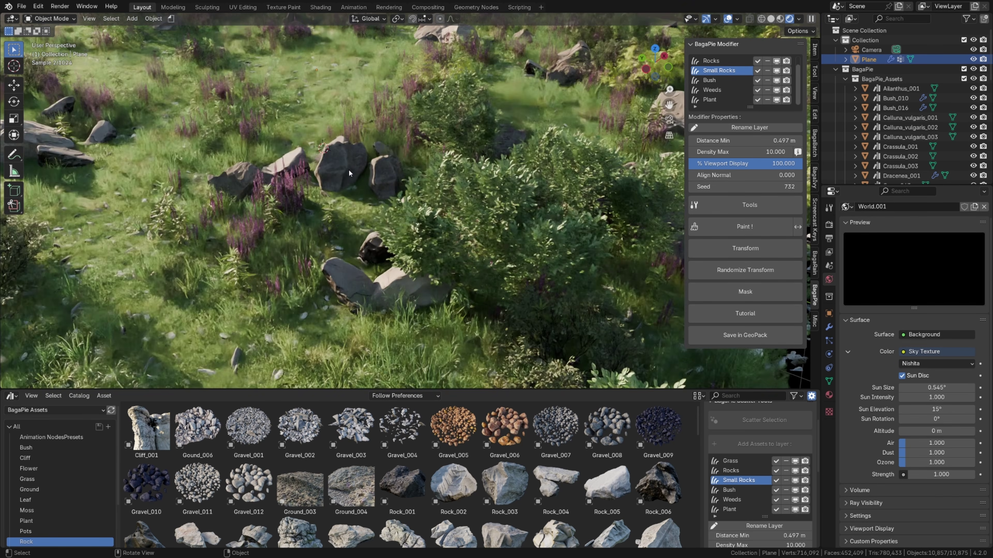
key("ctrl+comma")
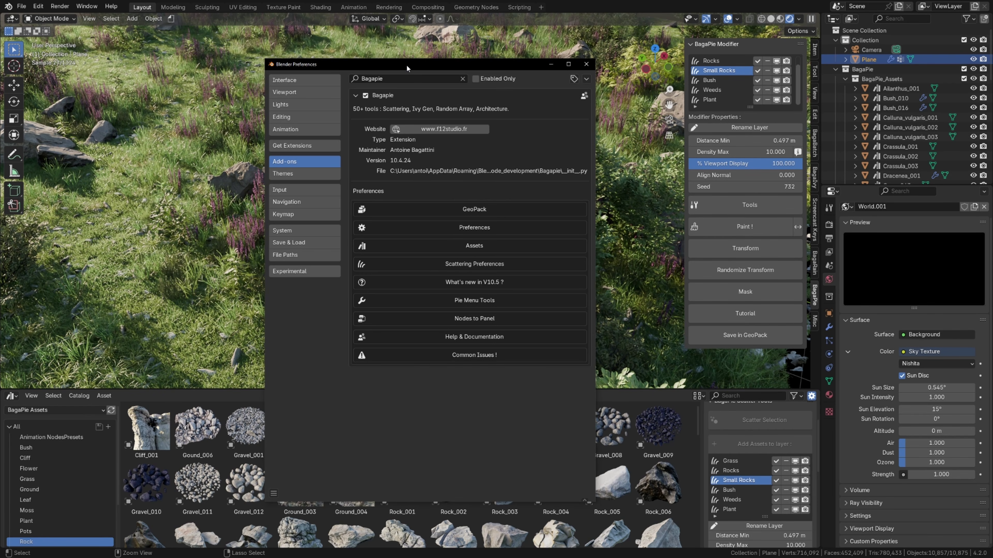
left_click_drag(406, 65, 349, 63)
left_click(422, 208)
left_click(384, 335)
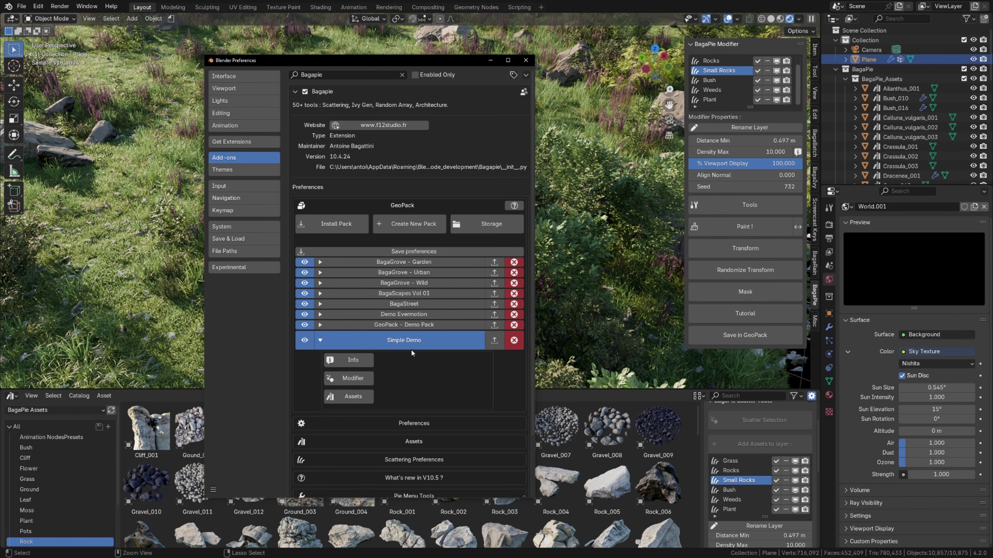
left_click(416, 339)
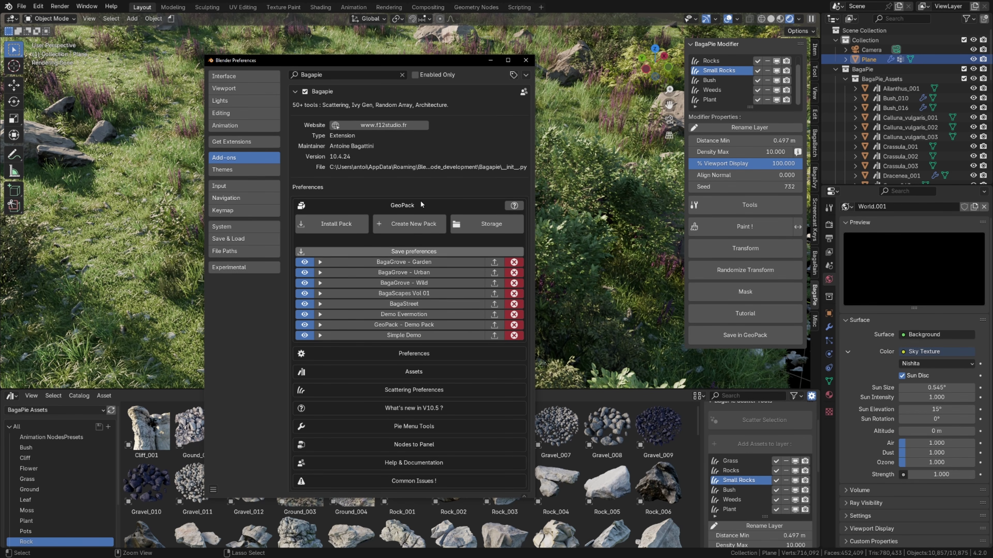
left_click(402, 205)
left_click(490, 61)
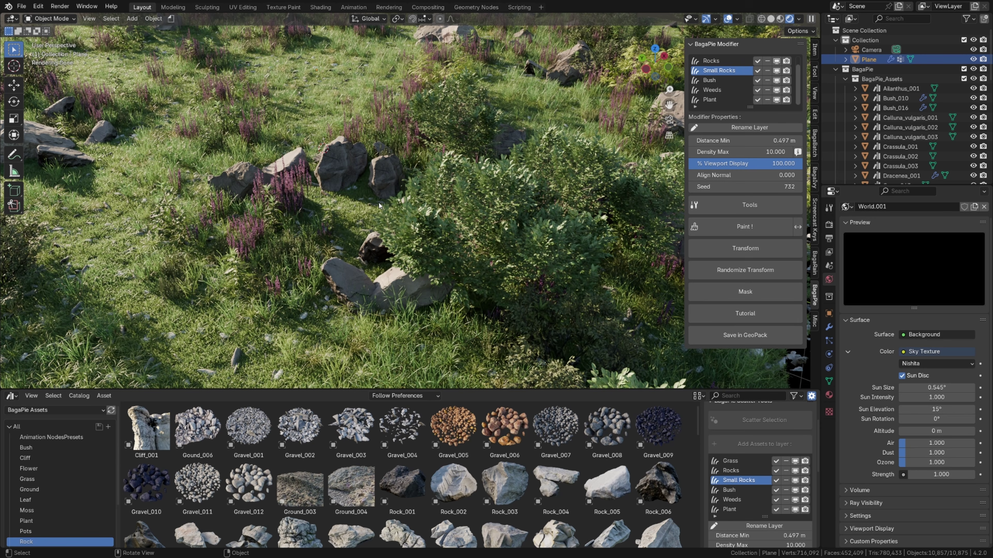
- Examine the Save in GeoPack options of the scatter and the GeoPack scatter icon generator settings in the add-on preferences
left_click(730, 335)
scroll(731, 313, "down", 6)
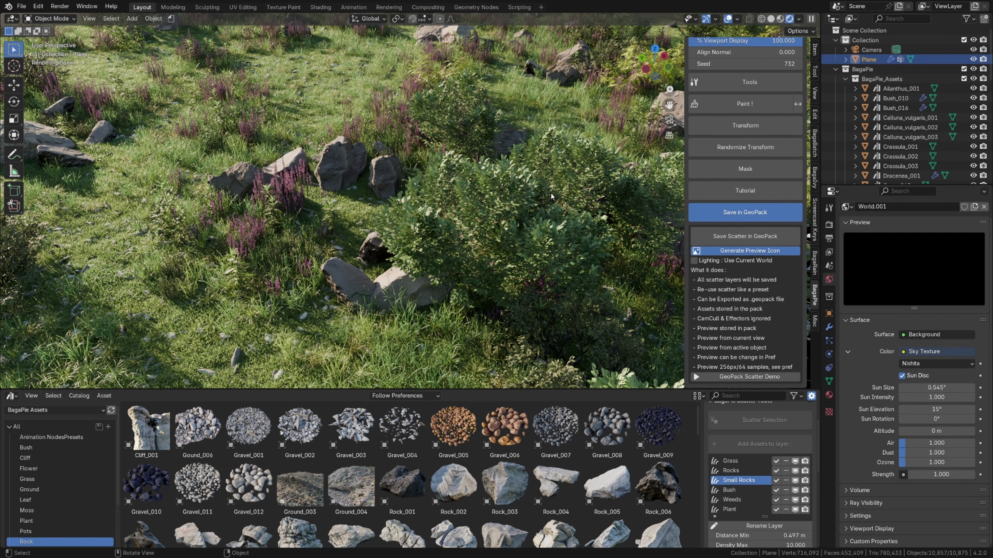
key("ctrl+comma")
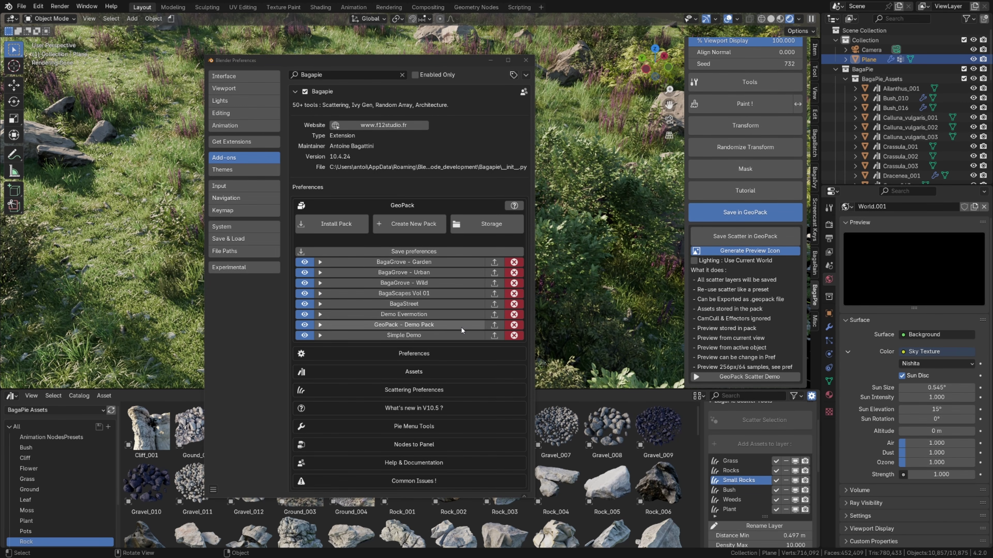
scroll(430, 348, "down", 10)
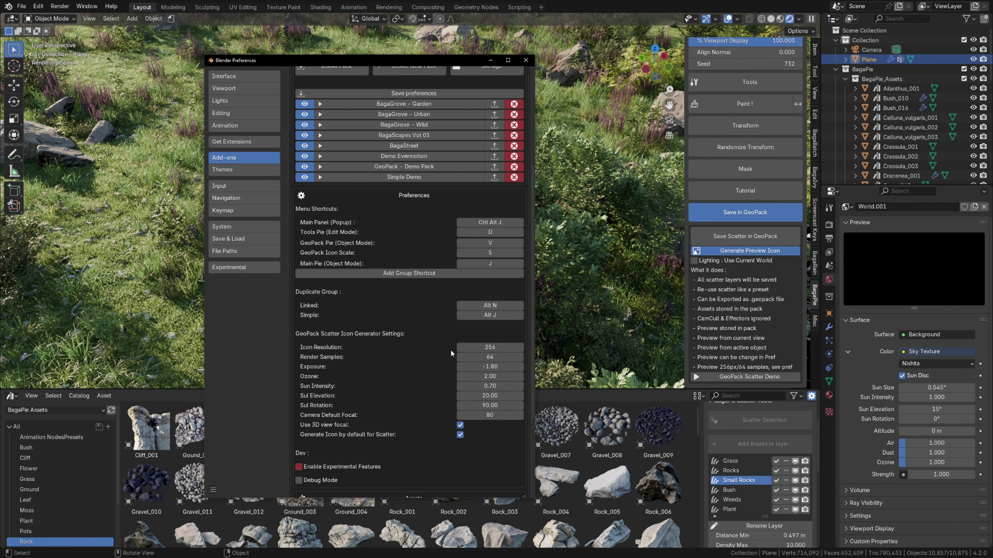
left_click(488, 59)
- Save the landscape scatter to the Simple Demo GeoPack under the name My Landscape, with preview generation enabled
left_click(744, 237)
left_click_drag(711, 225, 378, 88)
left_click(418, 108)
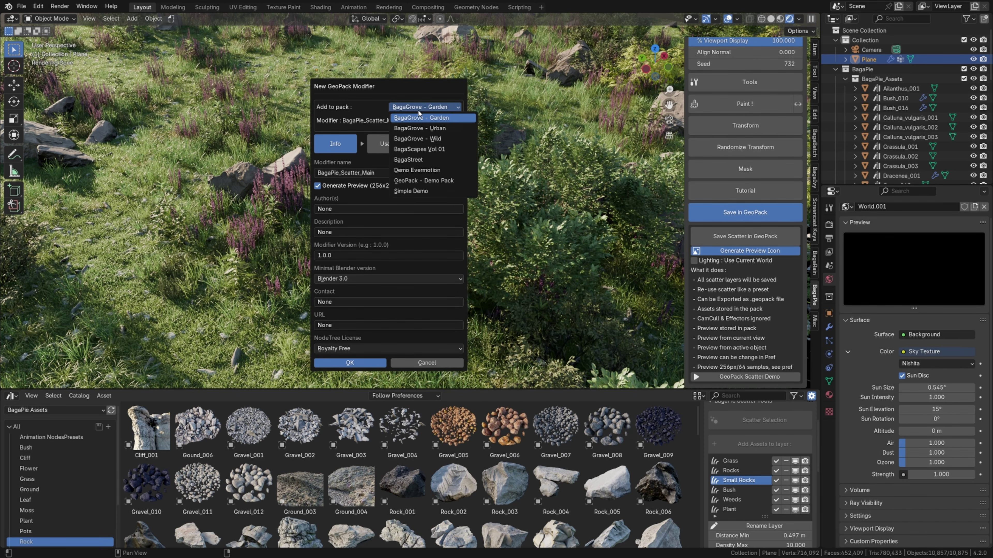
left_click(418, 191)
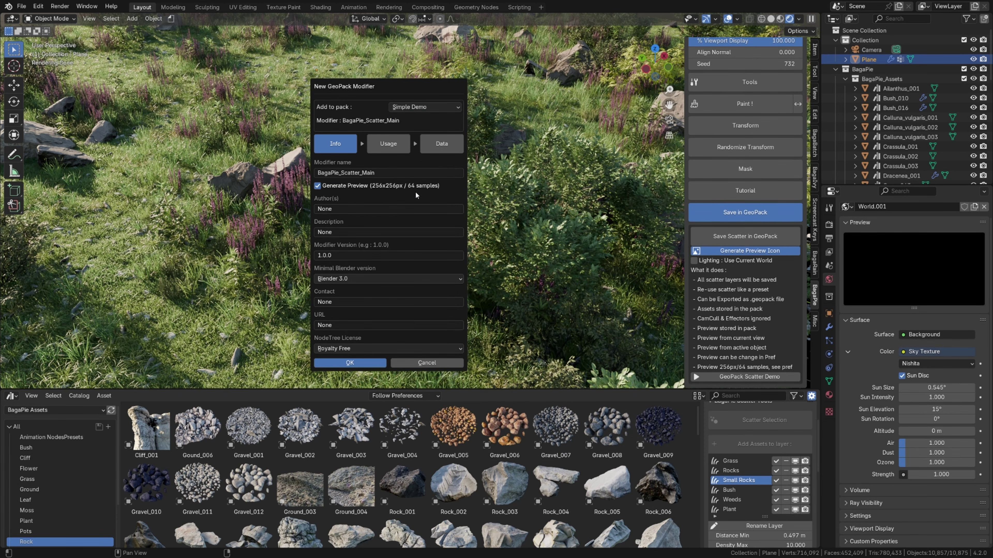
left_click(395, 173)
type("My Landscape")
key("Return")
left_click(384, 150)
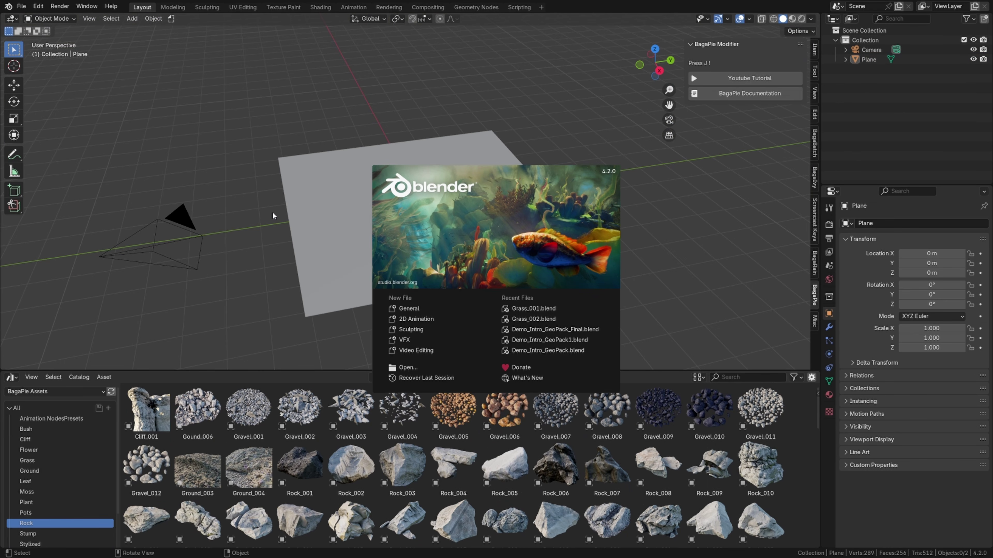
- In the new scene, apply the My Landscape scatter preset from the Simple Demo pack to the plane
left_click(273, 212)
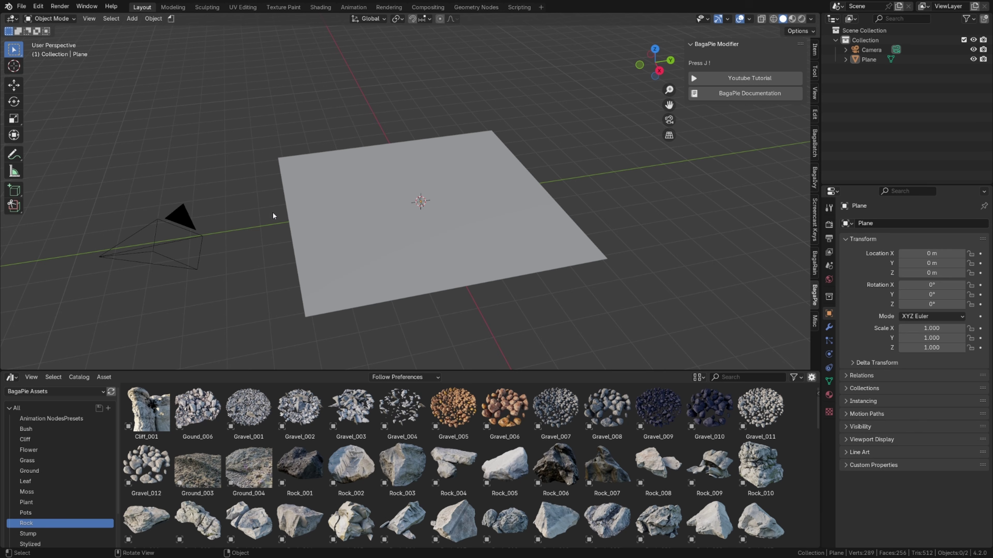
left_click(422, 206)
key("j")
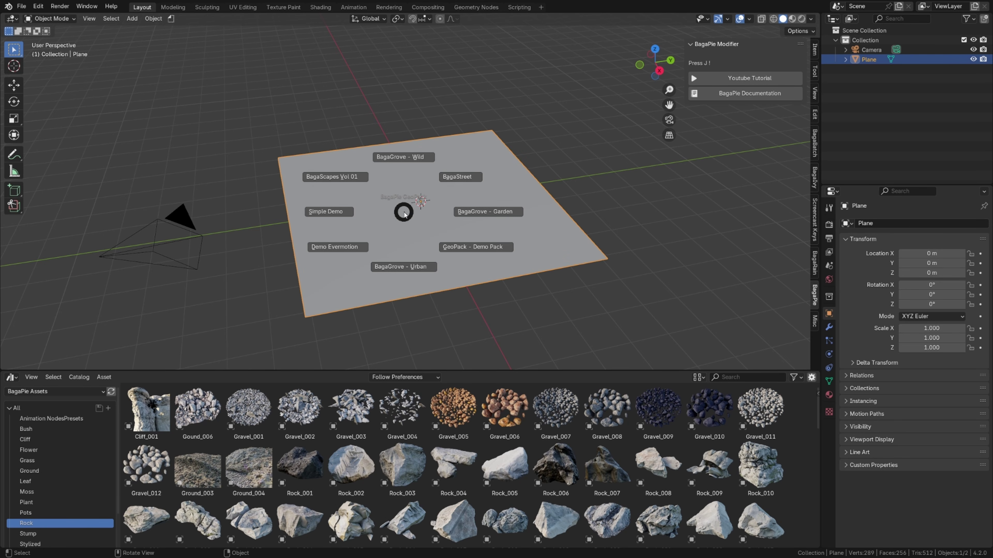
left_click(320, 213)
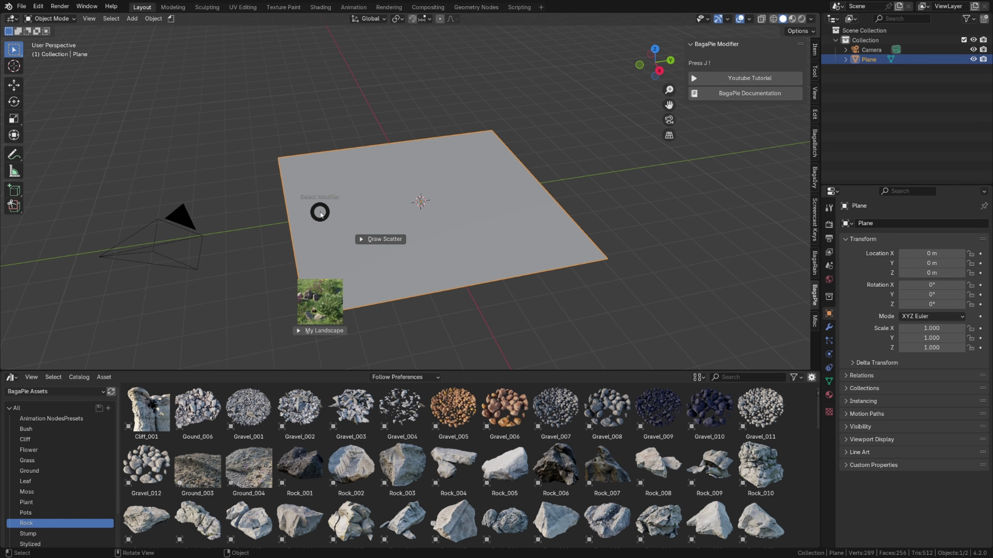
left_click(322, 331)
- Deselect the plane and show the scattered landscape with rendered viewport shading
left_click(493, 318)
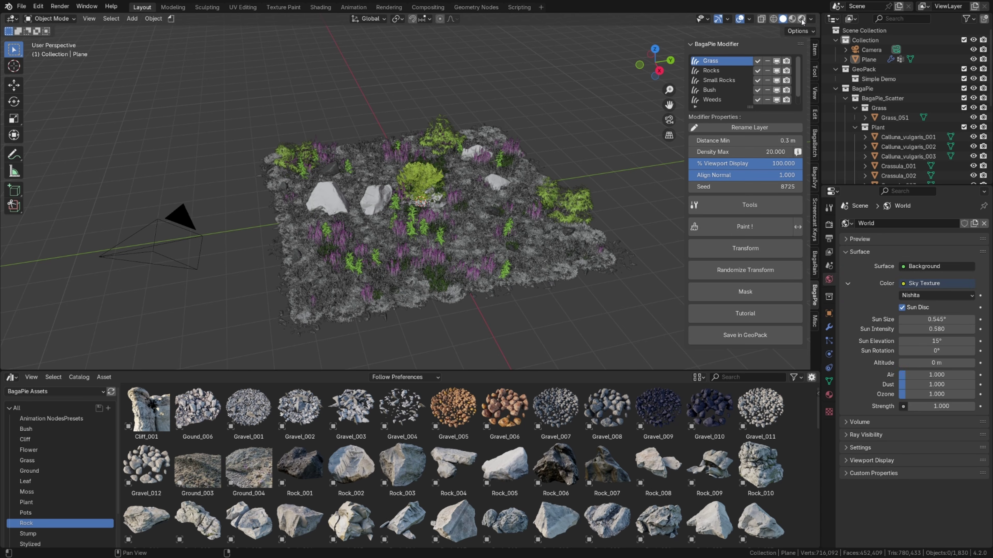
key("shift+z")
middle_click_drag(549, 262, 558, 253)
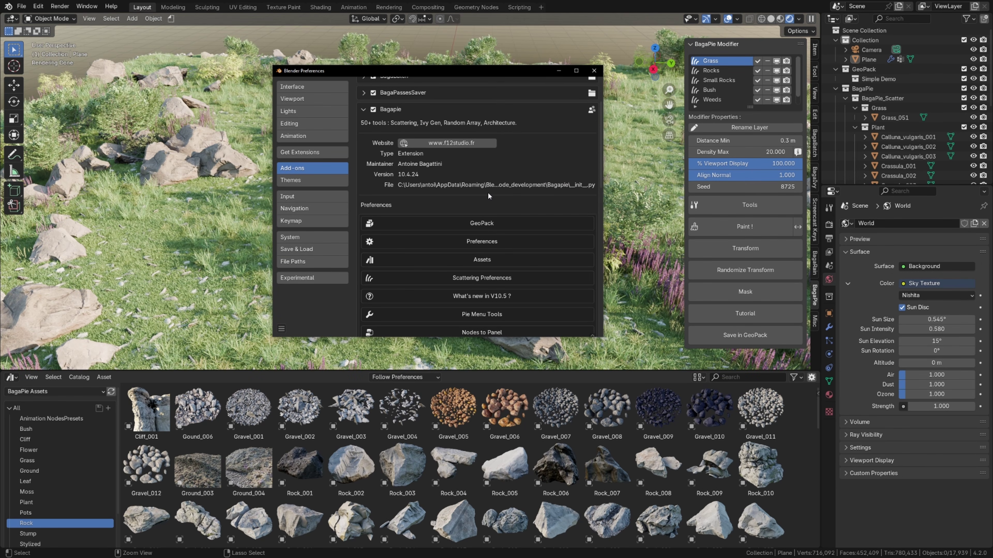
- Examine the My Landscape modifier's preview image and details within the Simple Demo pack in the BagaPie GeoPack preferences
left_click(469, 224)
scroll(448, 242, "down", 5)
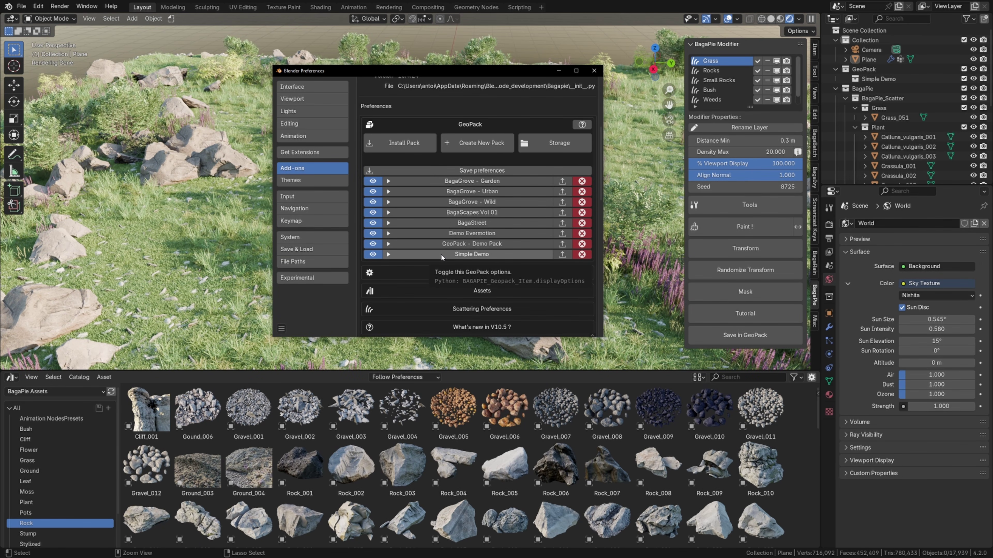
left_click(484, 255)
scroll(479, 245, "down", 4)
left_click(417, 218)
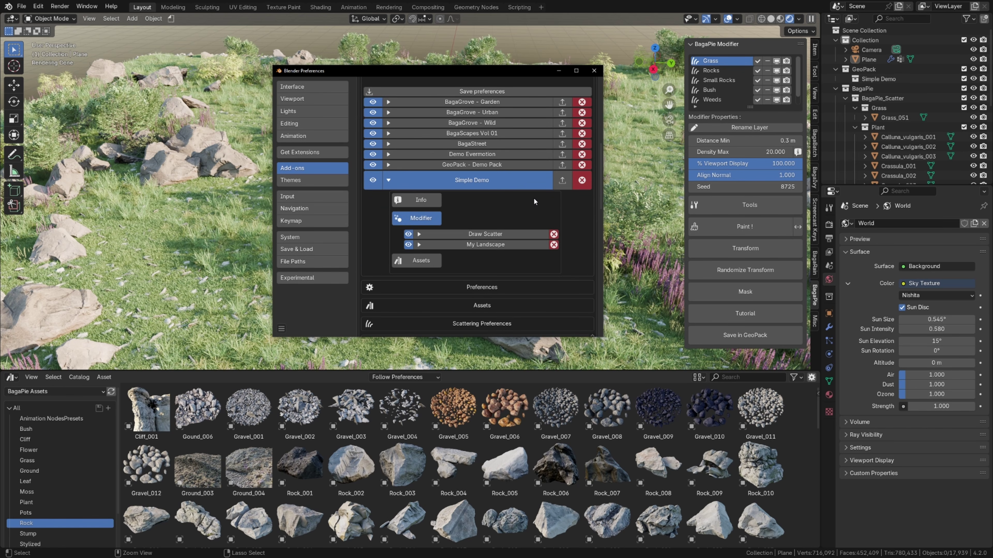
scroll(417, 218, "down", 3)
left_click(541, 205)
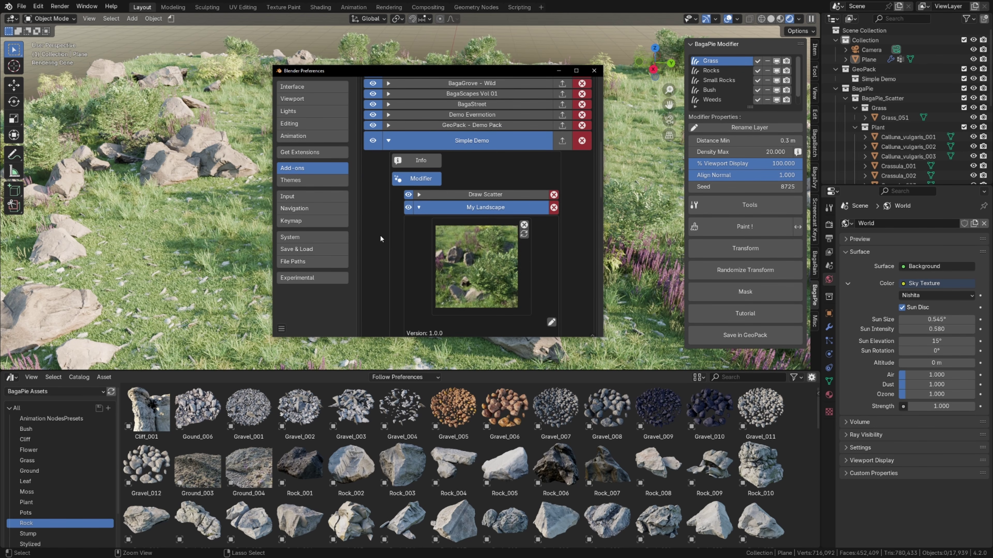
scroll(555, 153, "down", 5)
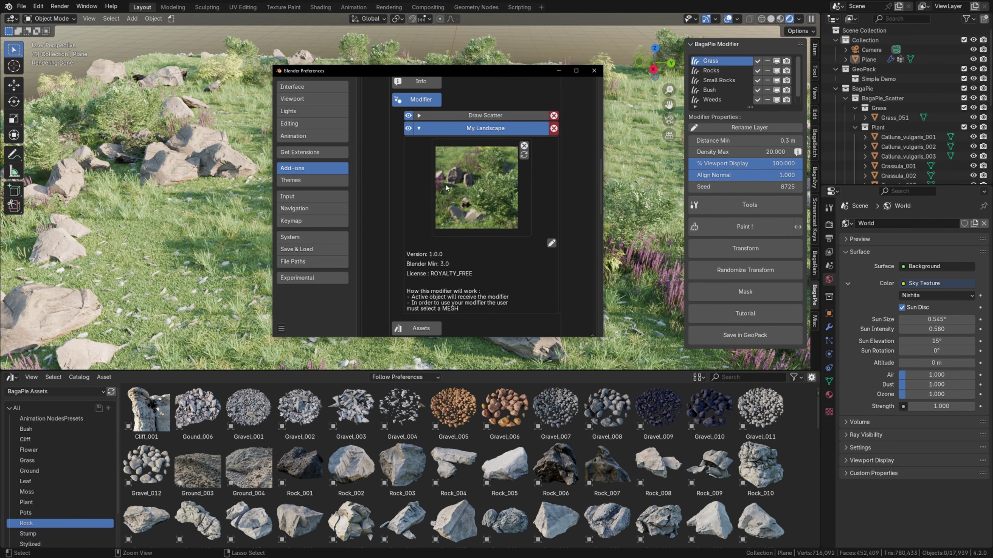
scroll(484, 162, "down", 4)
scroll(473, 214, "up", 10)
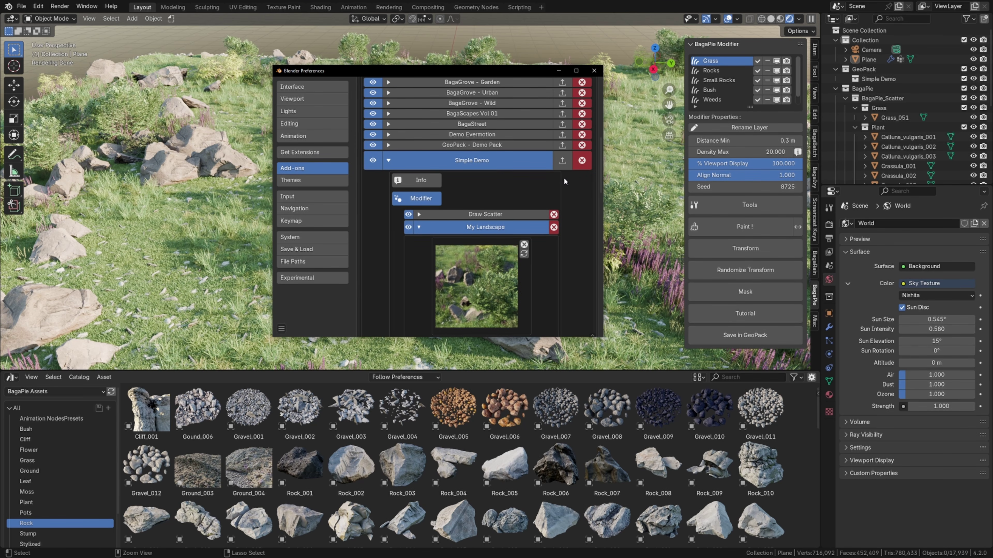
- Start exporting the Simple Demo GeoPack as Simple_Demo.geopack, and cancel the export
left_click(563, 161)
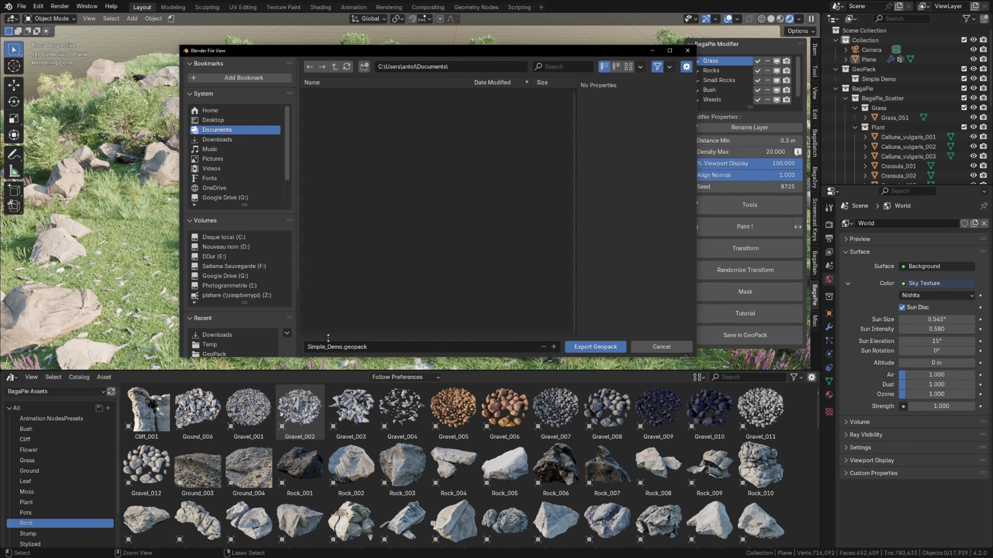
left_click(662, 347)
scroll(428, 156, "up", 6)
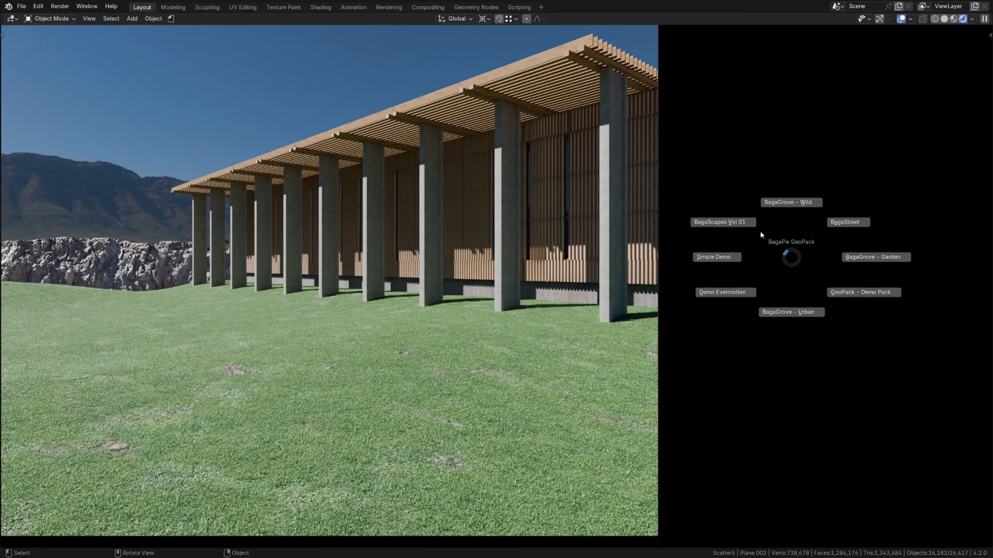
- Apply the Wild Tufts 01 preset to the ground in front of the building, and replace it with Creeping Ground 01 from BagaScapes Vol 01
left_click(760, 231)
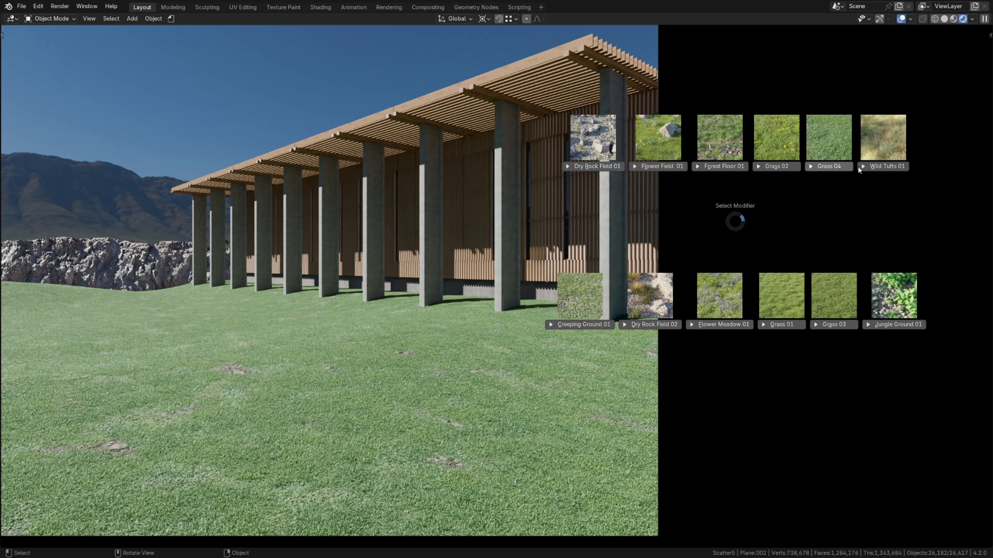
left_click(878, 167)
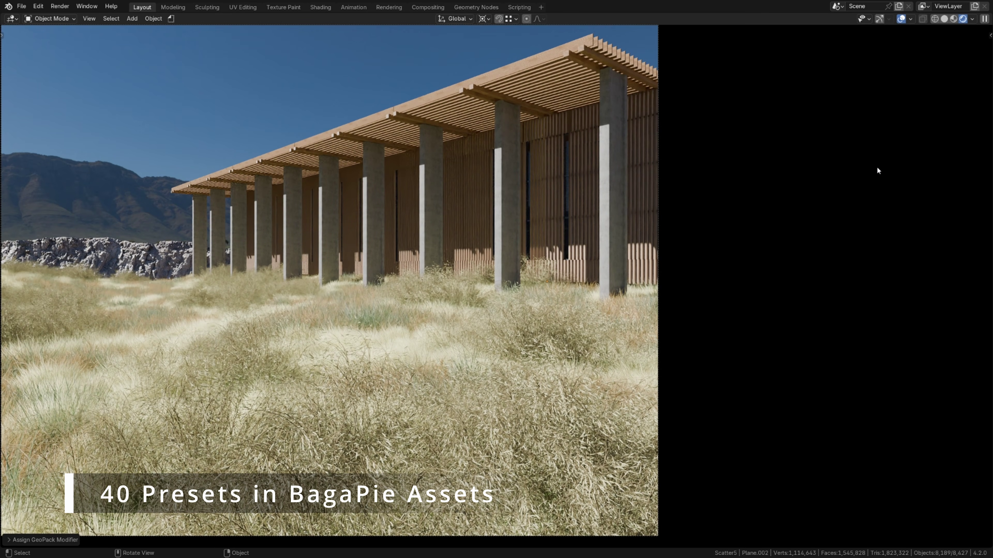
key("j")
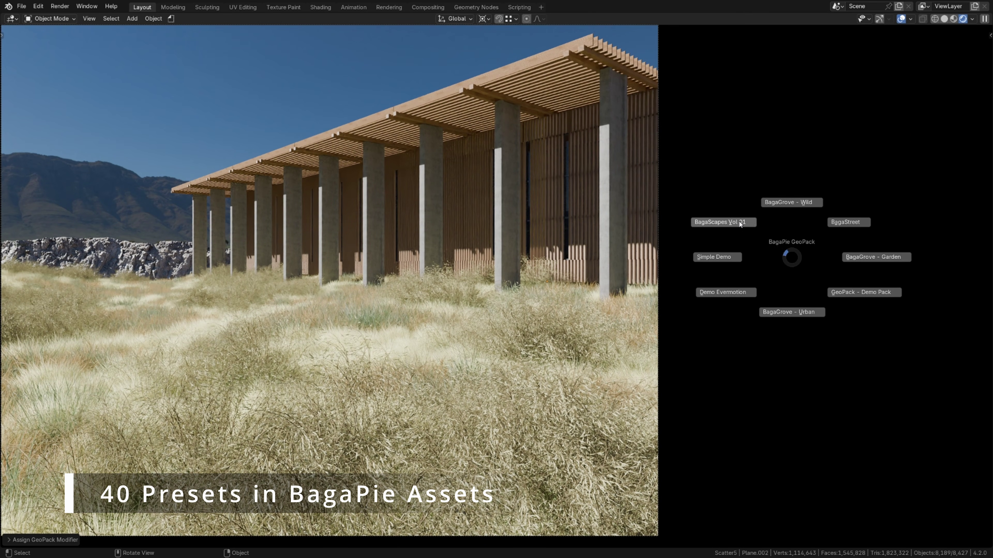
left_click(739, 221)
left_click(587, 324)
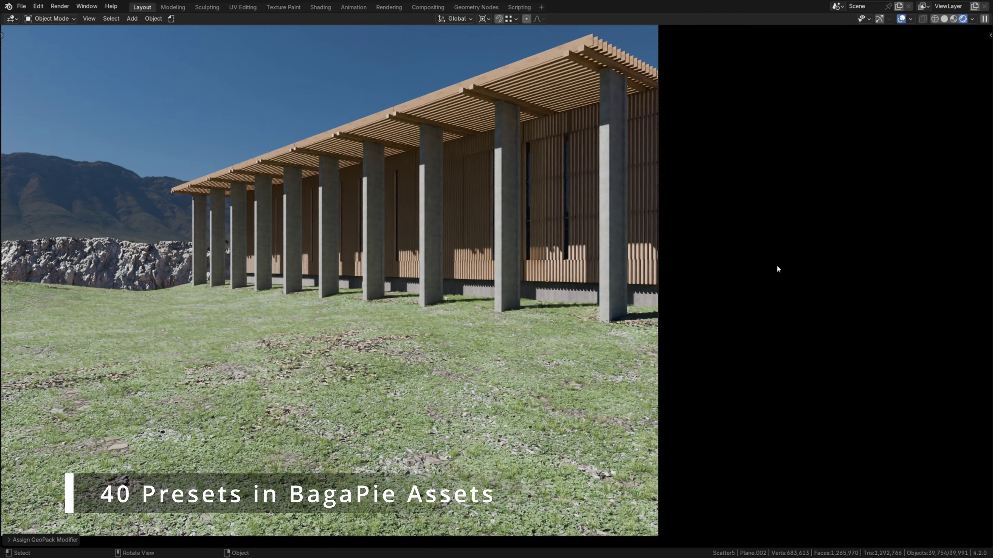
- Replace the scatter on the ground by the building with the Dry Rock Field 02 preset from BagaScapes Vol 01
key("j")
left_click(735, 223)
left_click(656, 323)
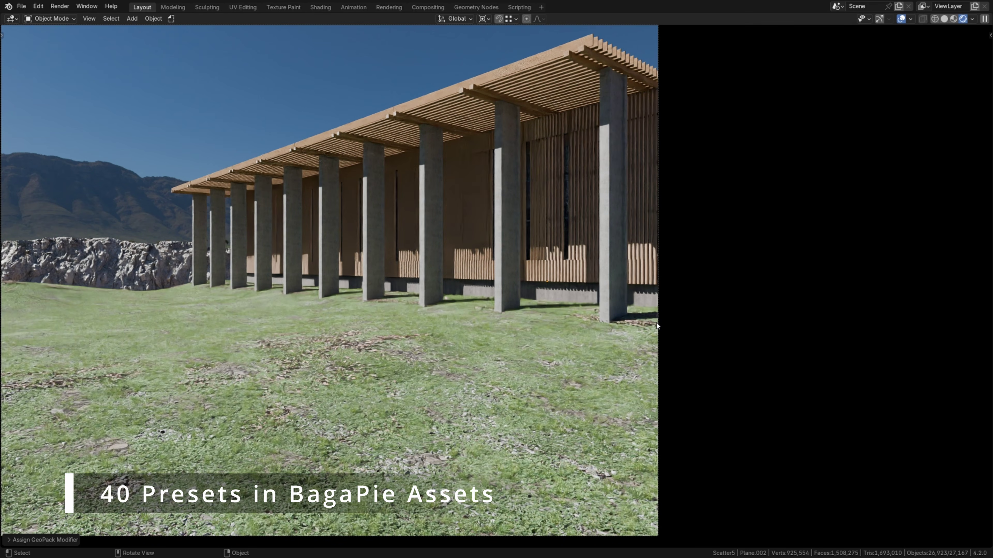